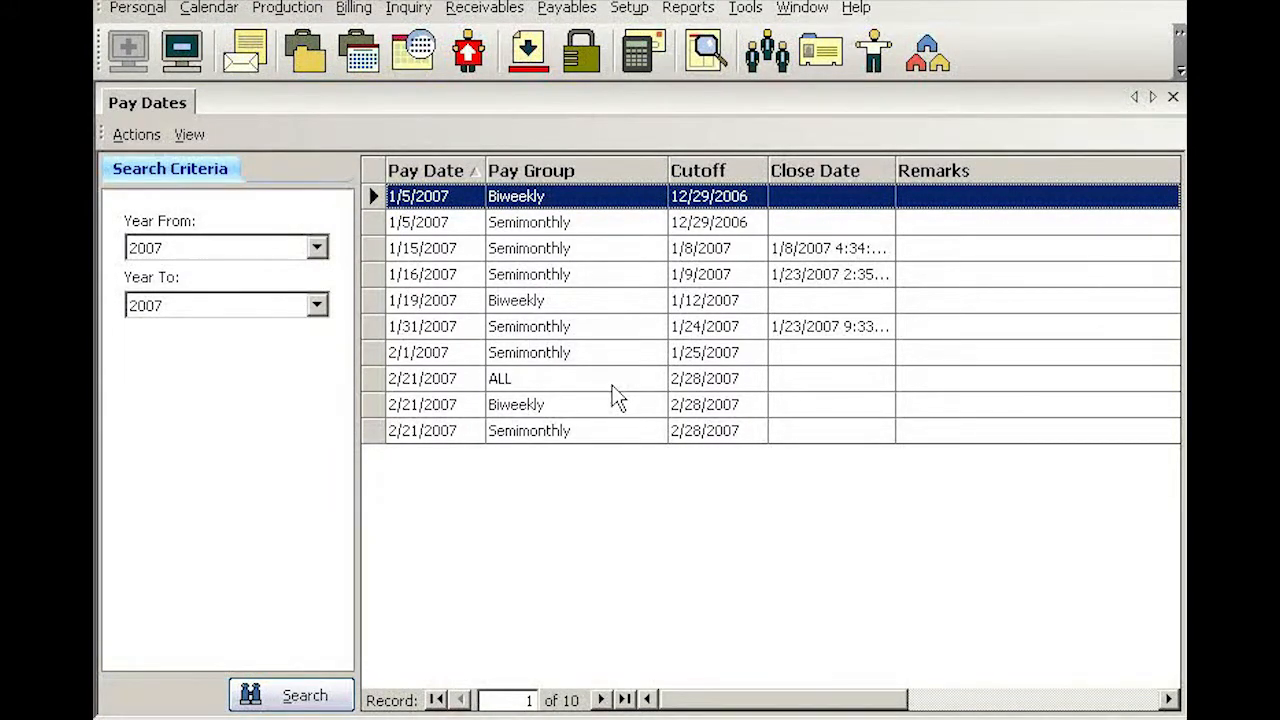
- Create a new pay date and set its pay date to 3/15/2007
{"action": "left_click", "coordinate": [136, 134]}
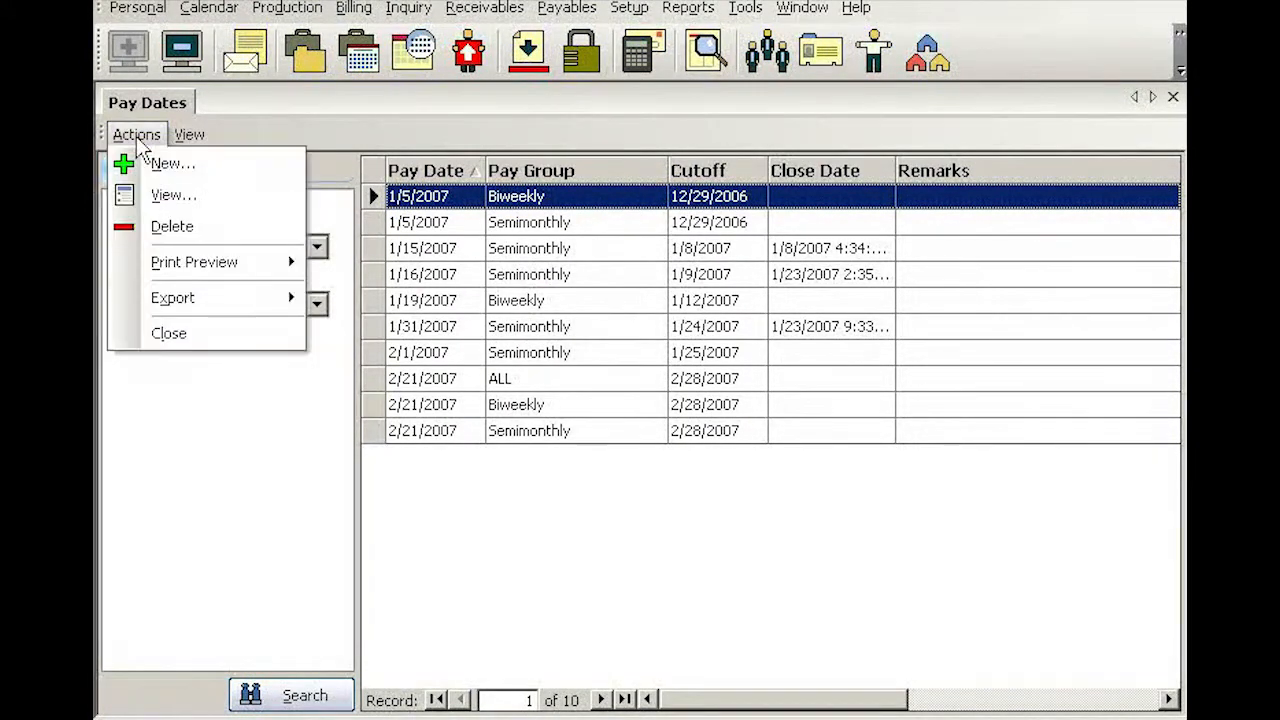
{"action": "left_click", "coordinate": [166, 166]}
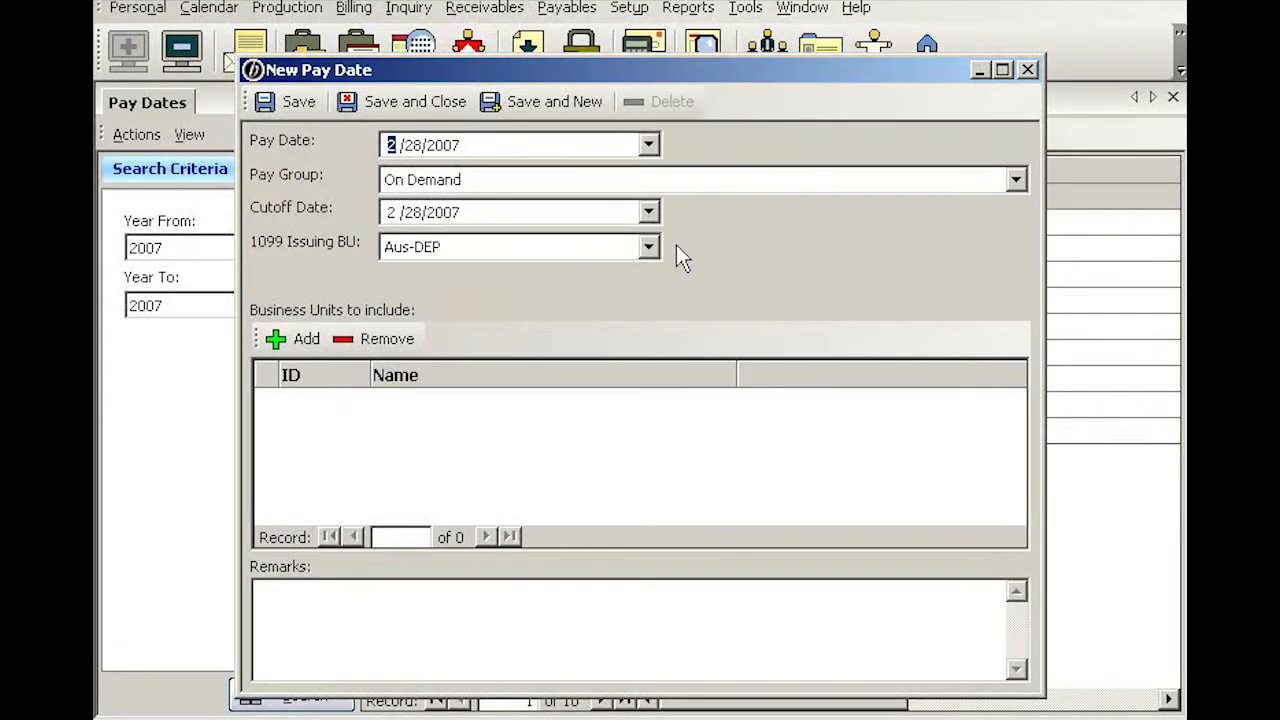
{"action": "left_click", "coordinate": [649, 145]}
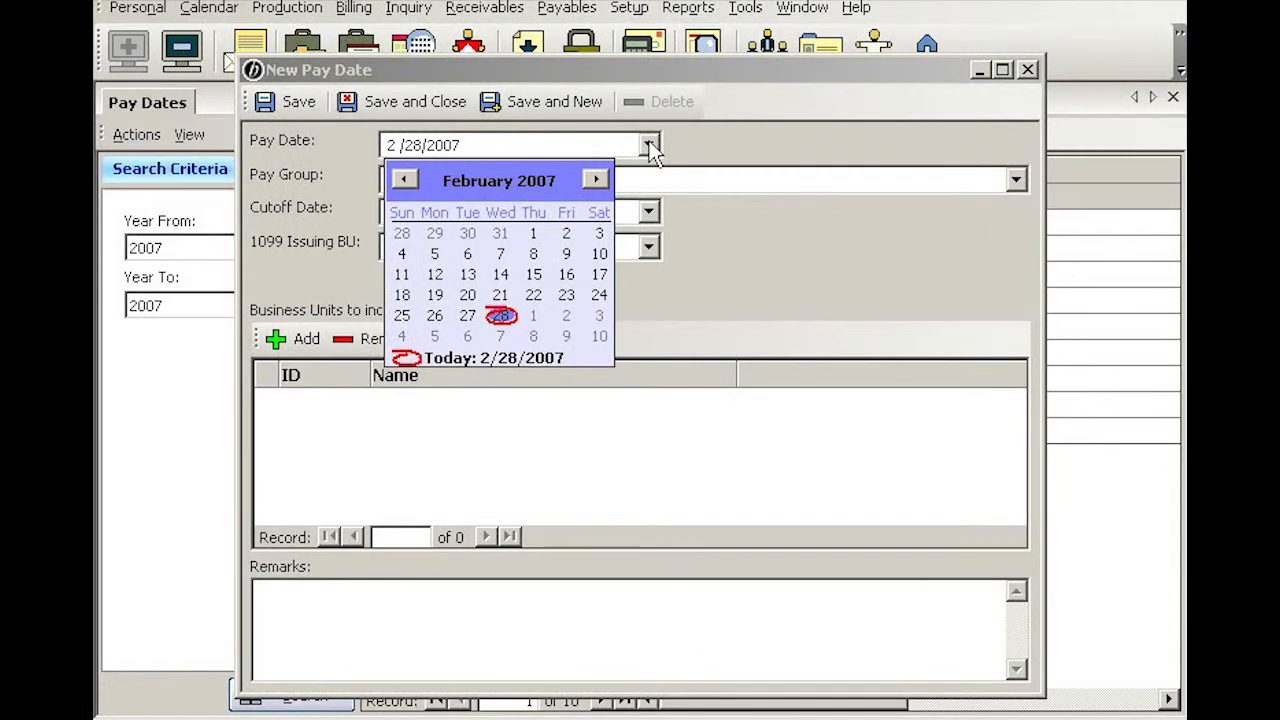
{"action": "left_click", "coordinate": [597, 180]}
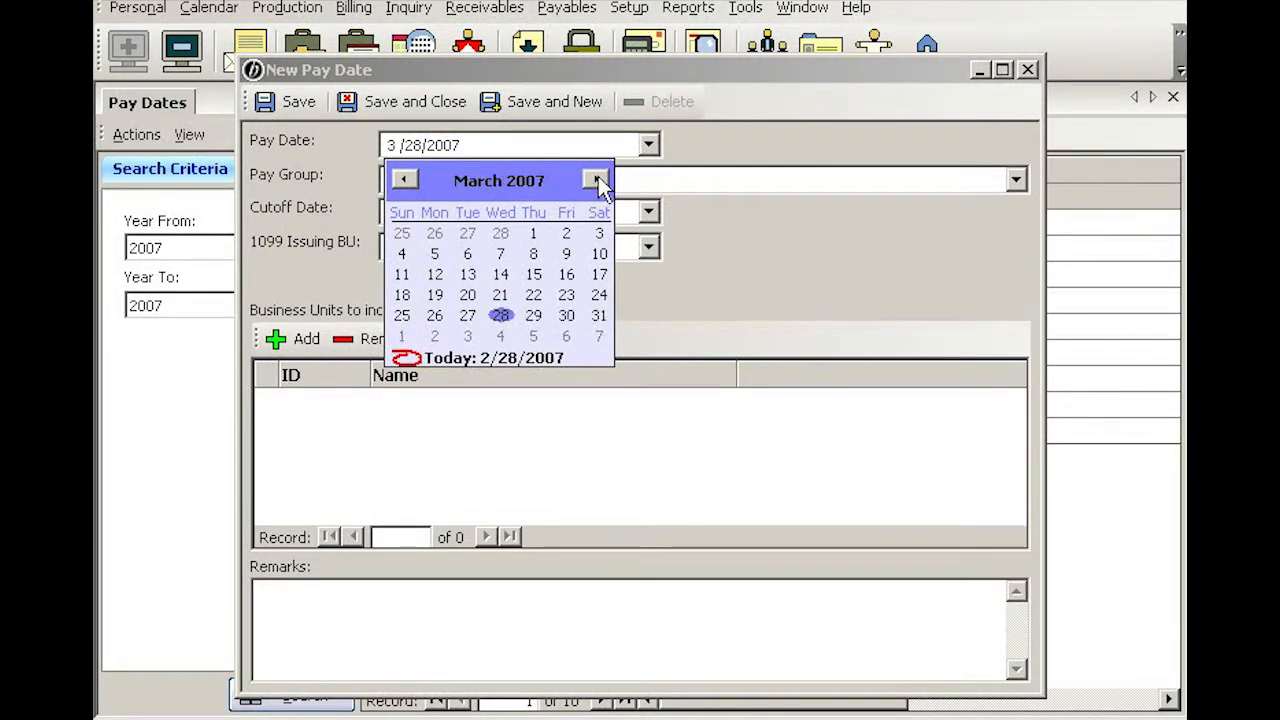
{"action": "left_click", "coordinate": [534, 275]}
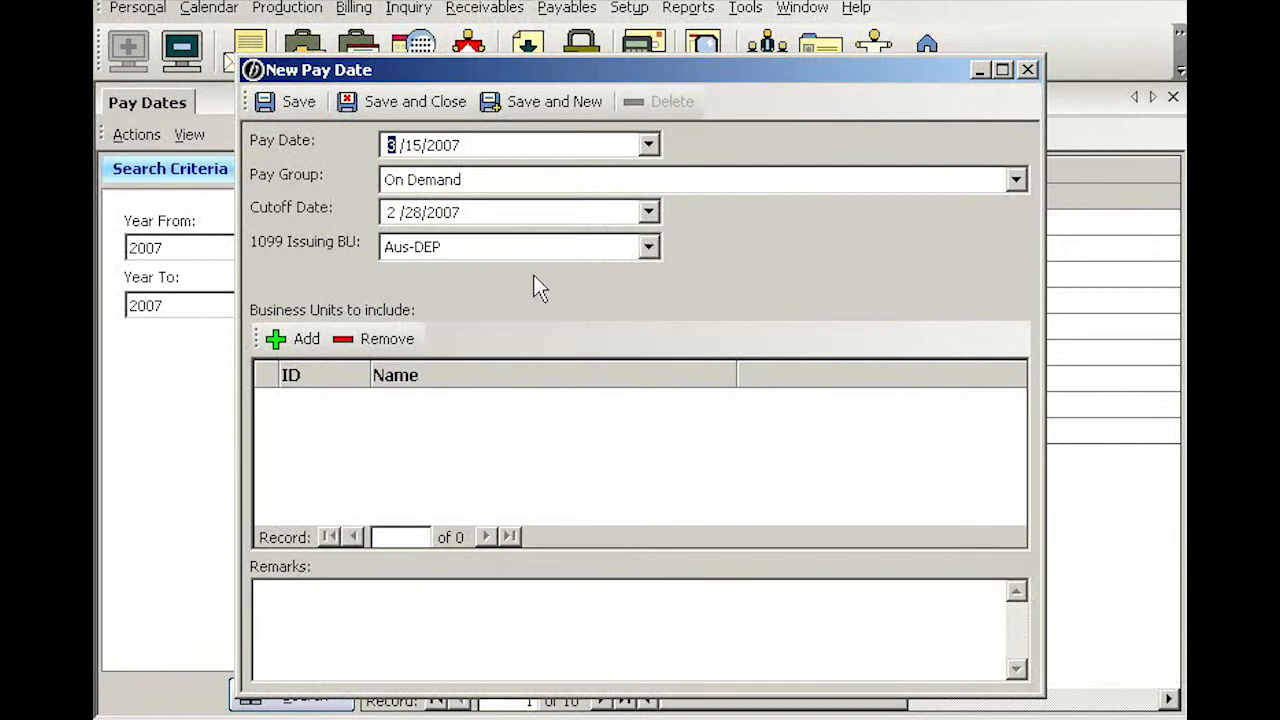
- Set the pay group to Semimonthly and the cutoff date to 3/8/2007
{"action": "left_click", "coordinate": [731, 186]}
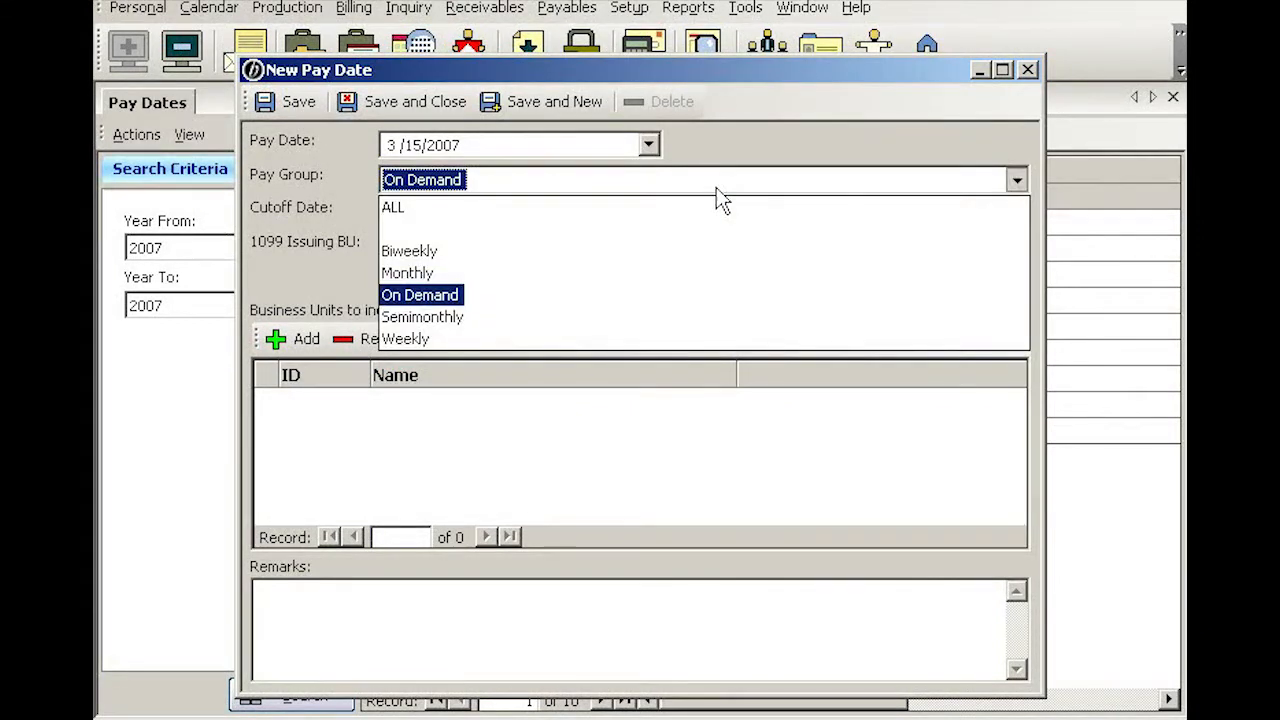
{"action": "left_click", "coordinate": [451, 317]}
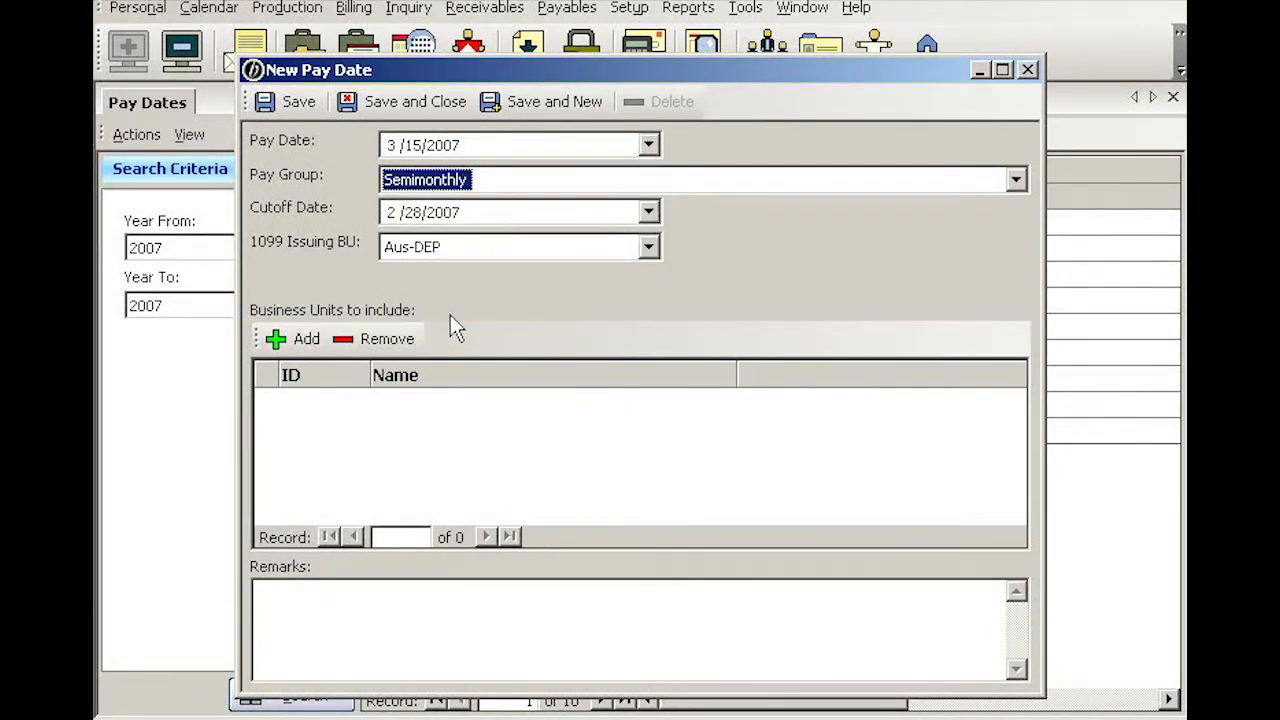
{"action": "left_click", "coordinate": [650, 212]}
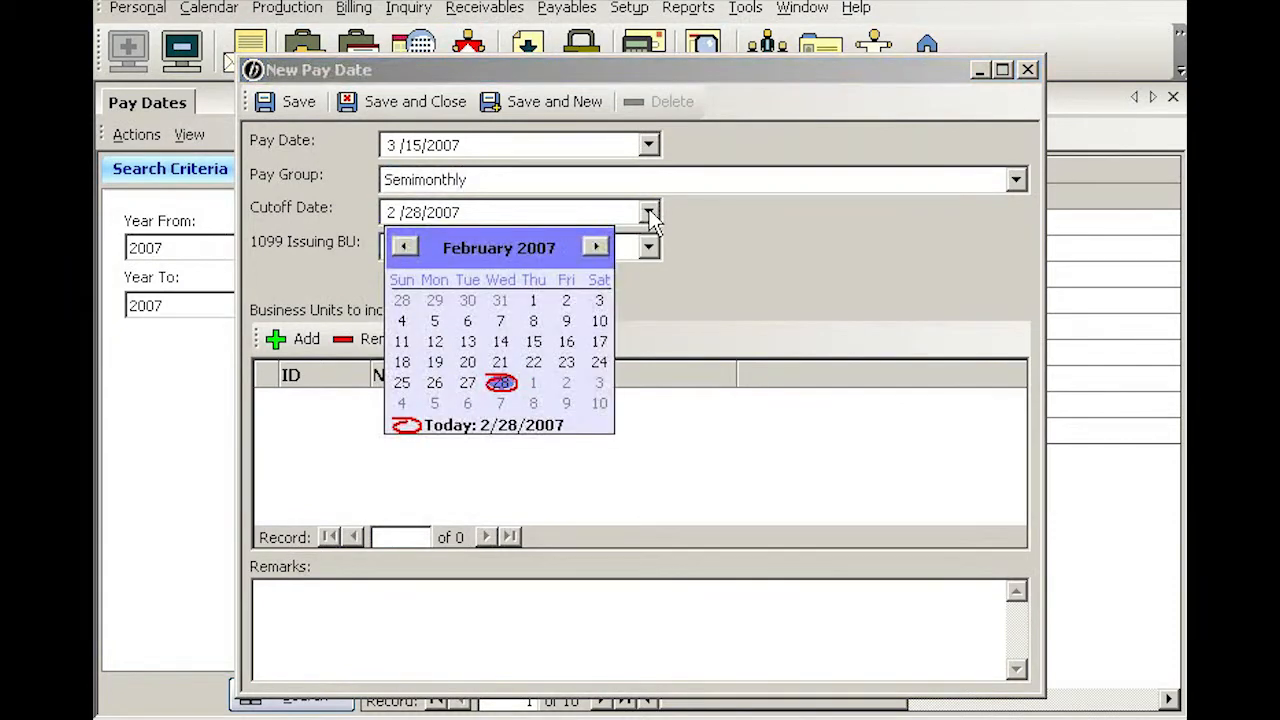
{"action": "left_click", "coordinate": [596, 247]}
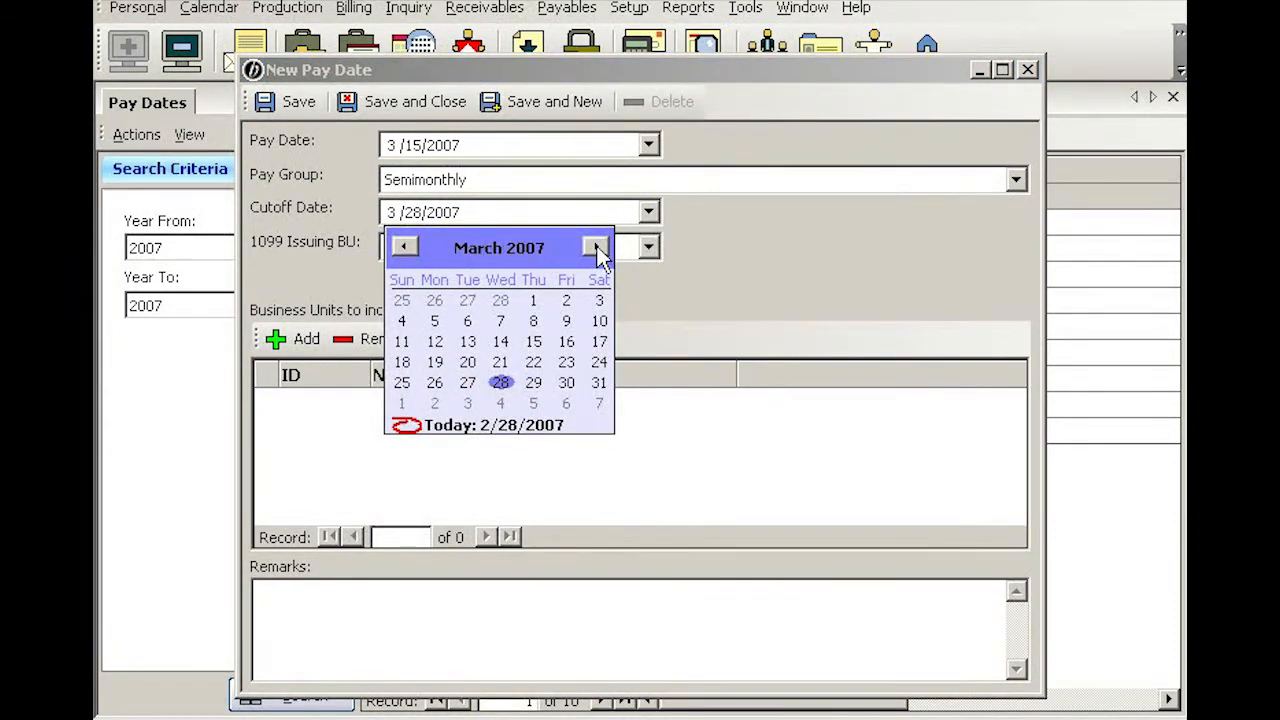
{"action": "left_click", "coordinate": [534, 321]}
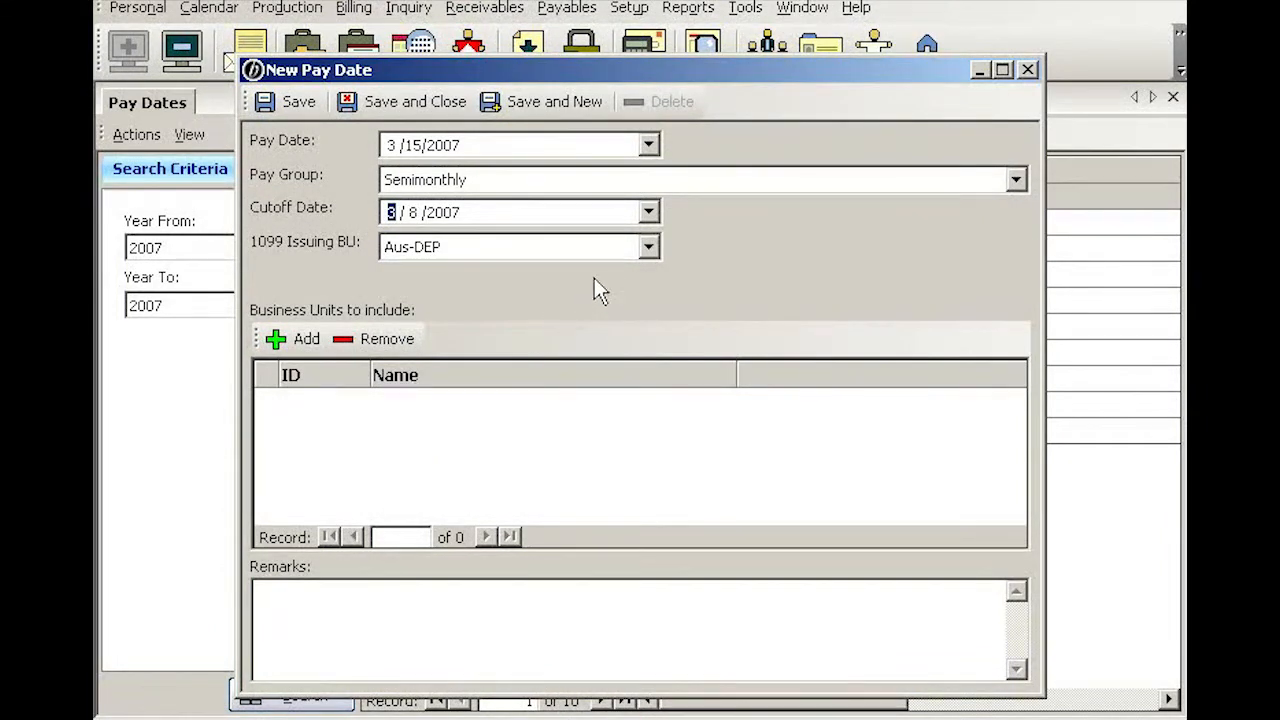
- Set the 1099 issuing BU to Hou-DEP, include all business units, and save the pay date
{"action": "left_click", "coordinate": [650, 246]}
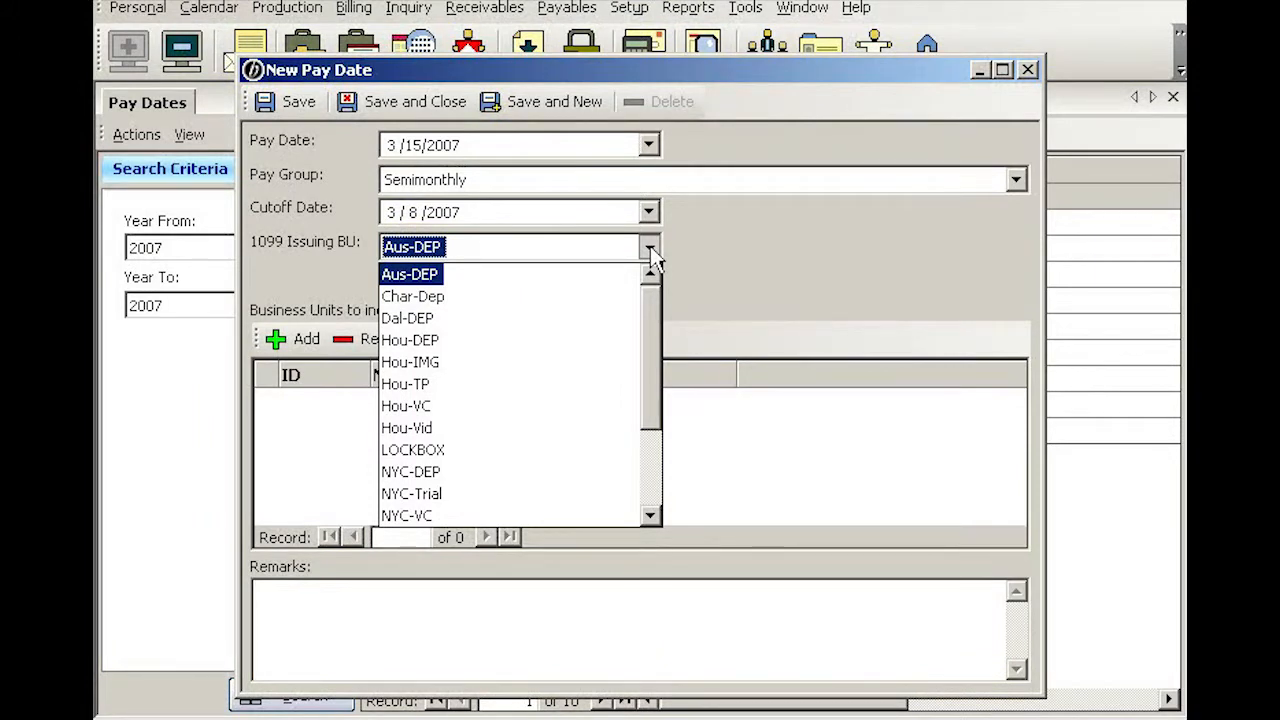
{"action": "left_click", "coordinate": [437, 342]}
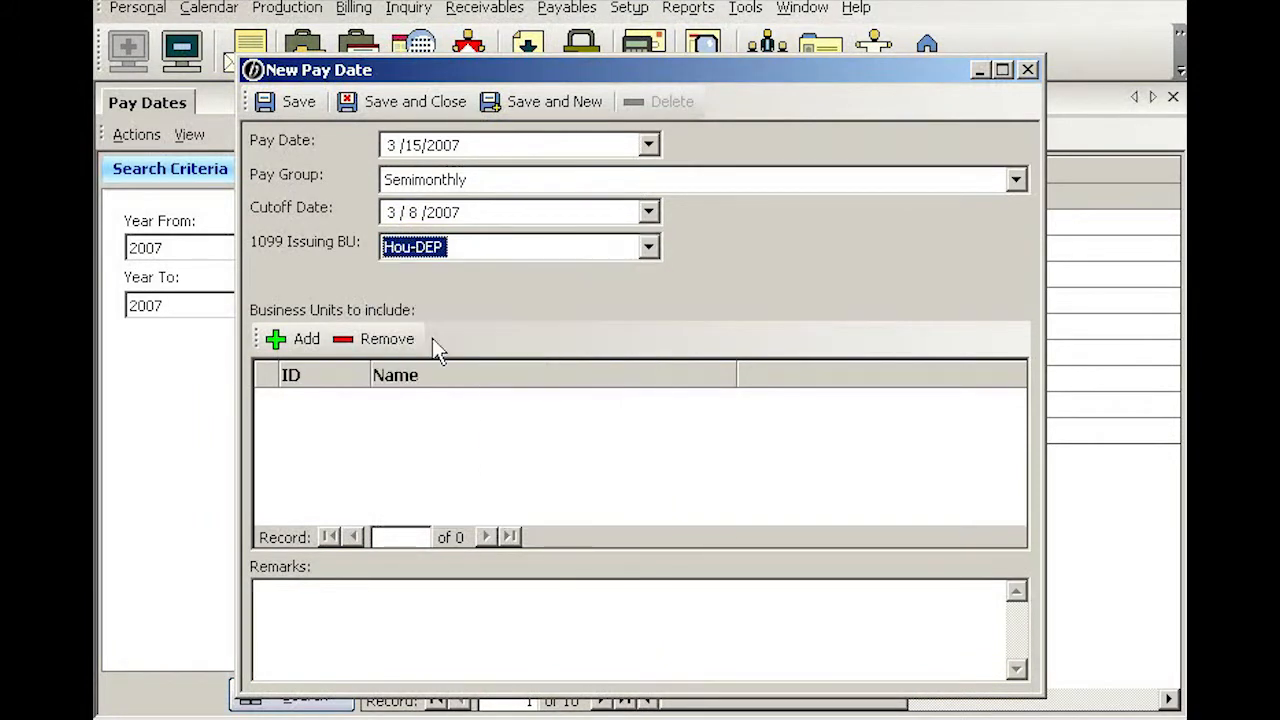
{"action": "left_click", "coordinate": [310, 340]}
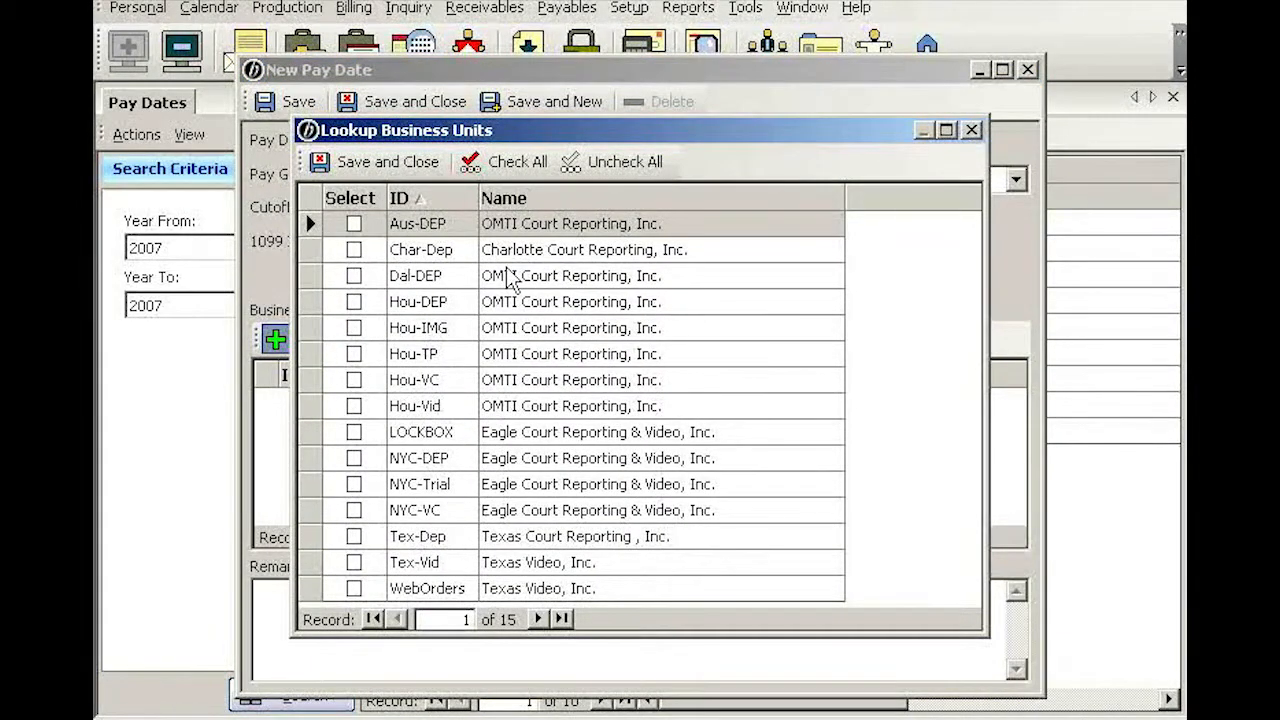
{"action": "left_click", "coordinate": [520, 165]}
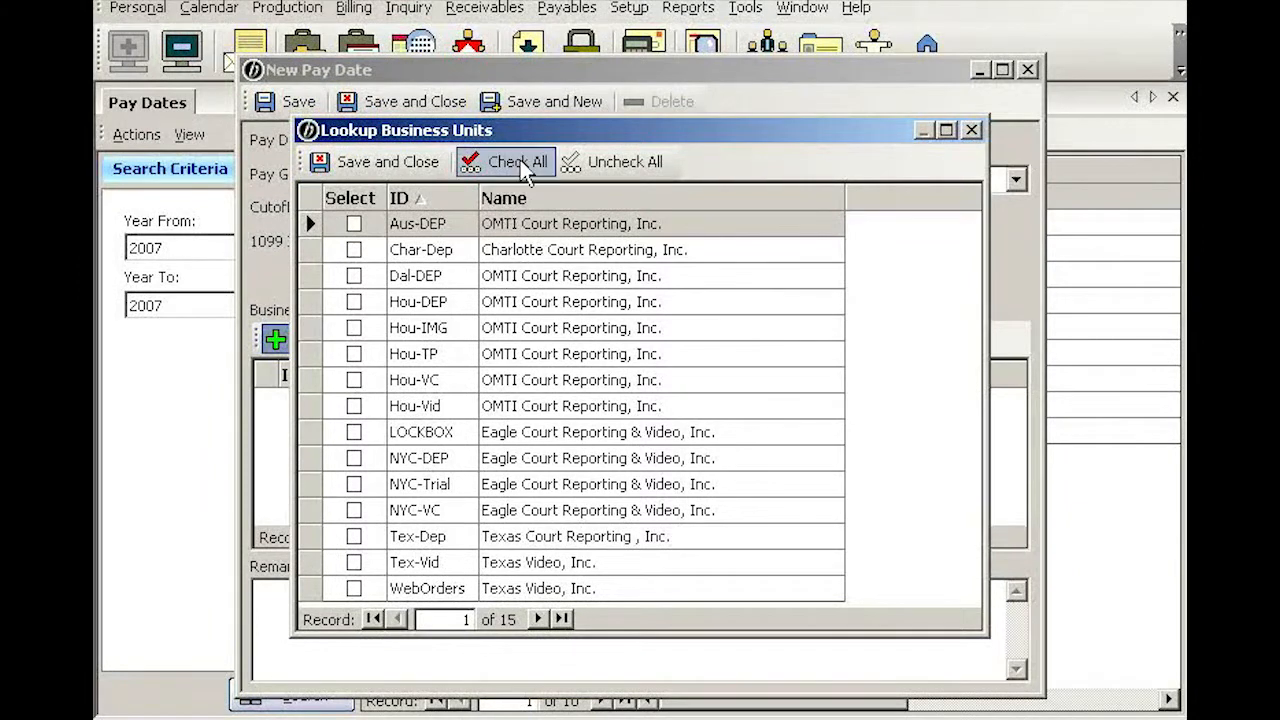
{"action": "left_click", "coordinate": [371, 165]}
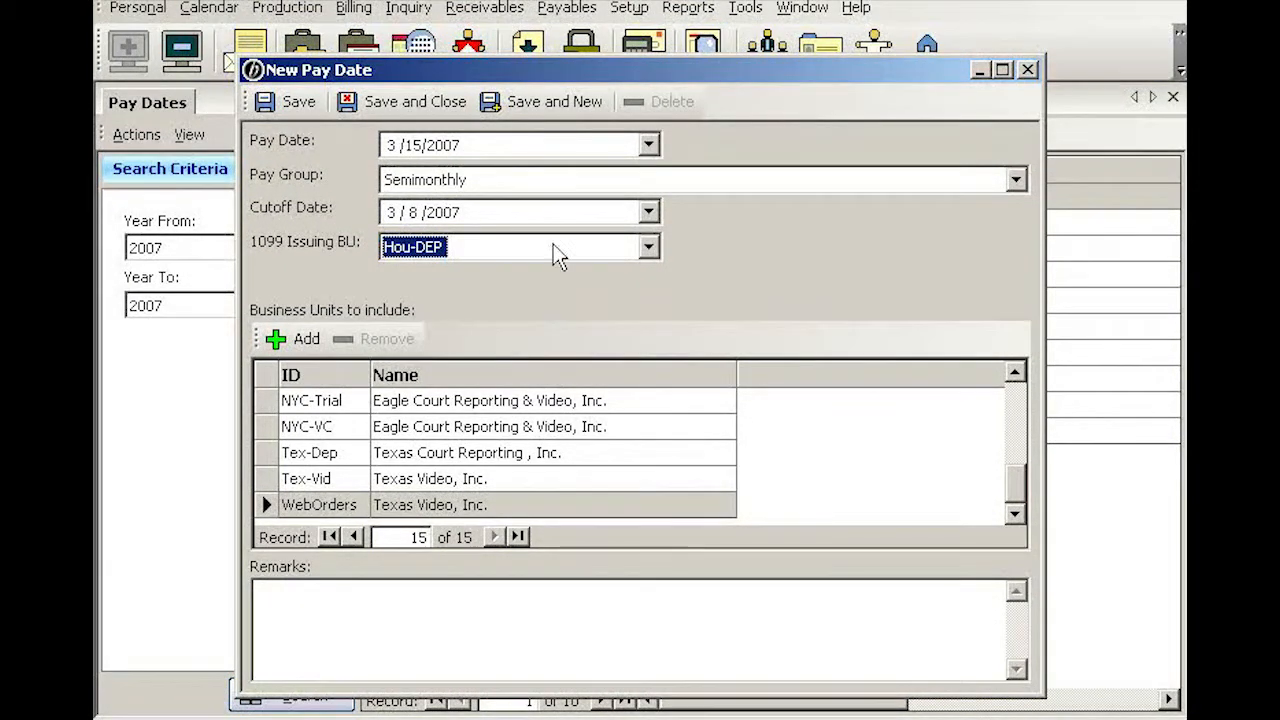
{"action": "left_click", "coordinate": [410, 104]}
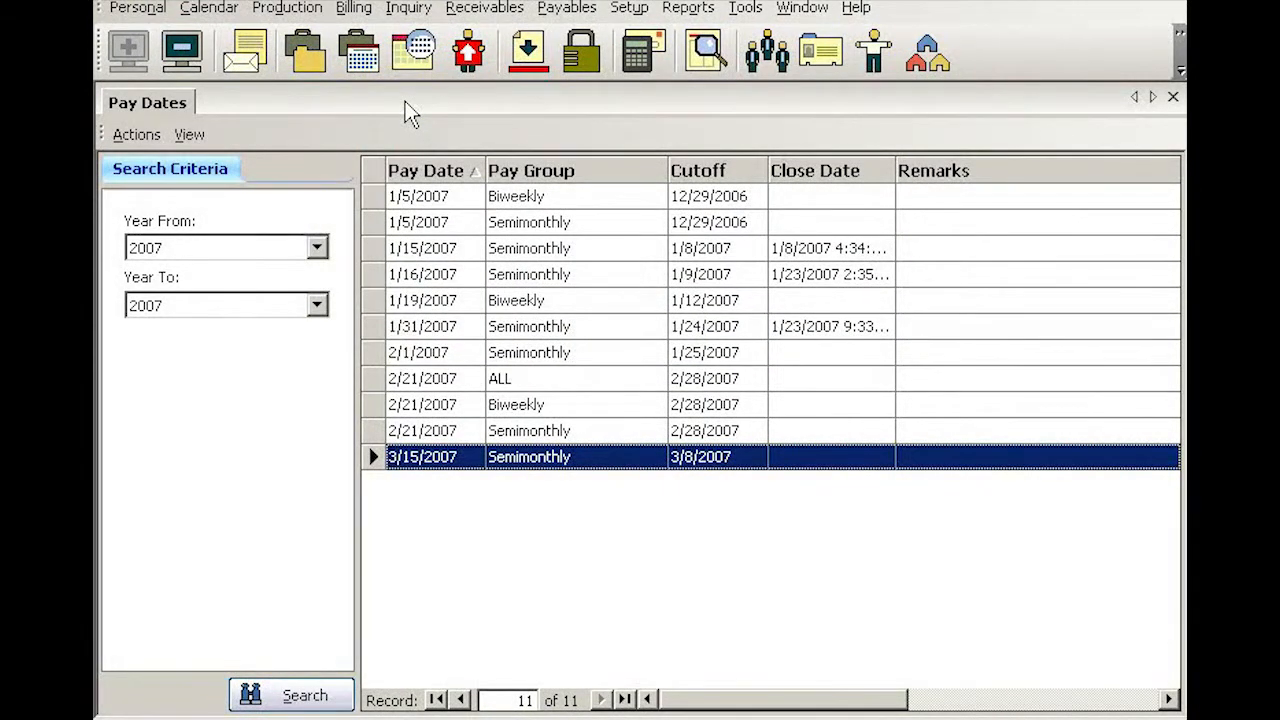
- Create another new pay date and set its pay date to 3/31/2007
{"action": "left_click", "coordinate": [135, 137]}
{"action": "left_click", "coordinate": [165, 169]}
{"action": "left_click", "coordinate": [649, 145]}
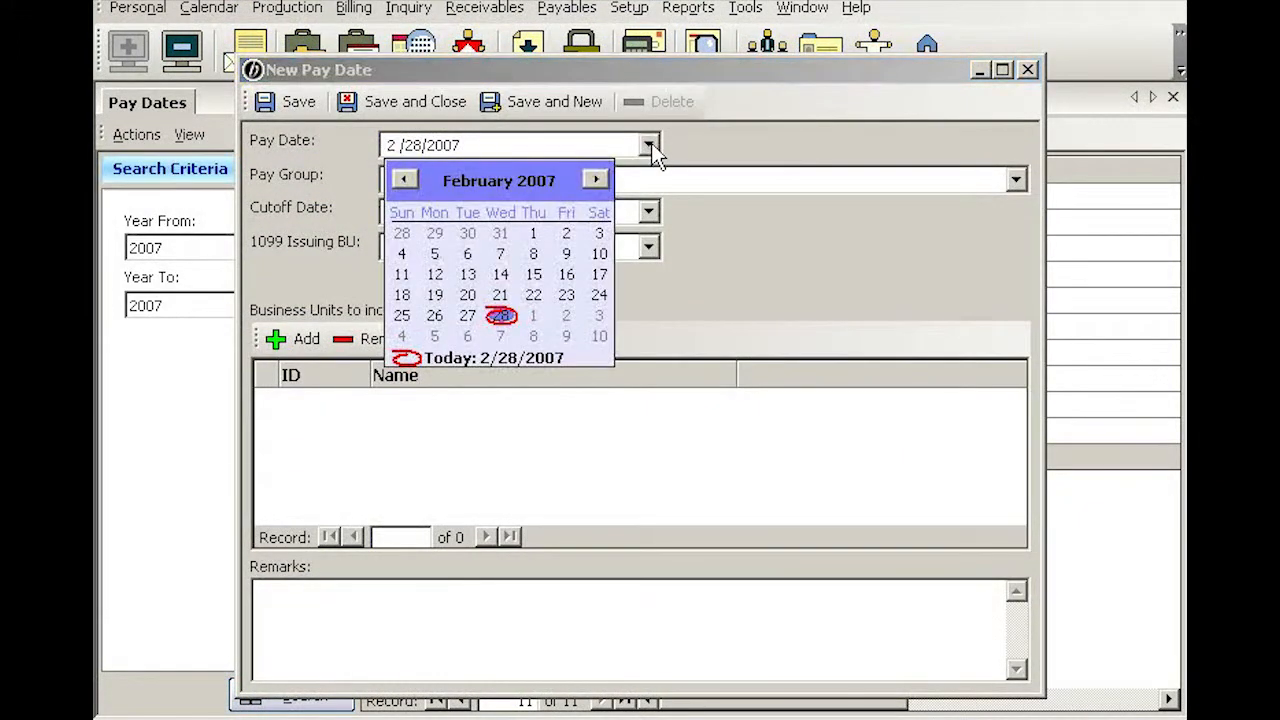
{"action": "left_click", "coordinate": [595, 179]}
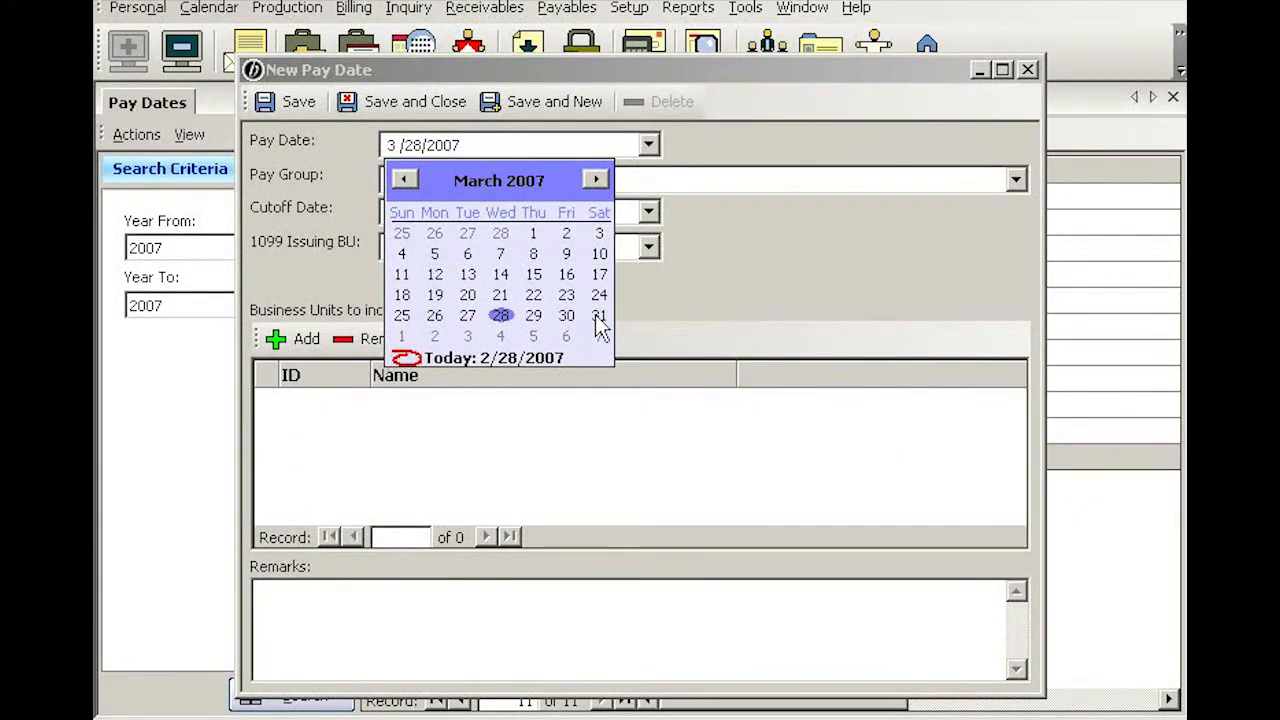
{"action": "left_click", "coordinate": [599, 318]}
- Set the pay group to Semimonthly and the cutoff date to 3/26/2007
{"action": "left_click", "coordinate": [585, 182]}
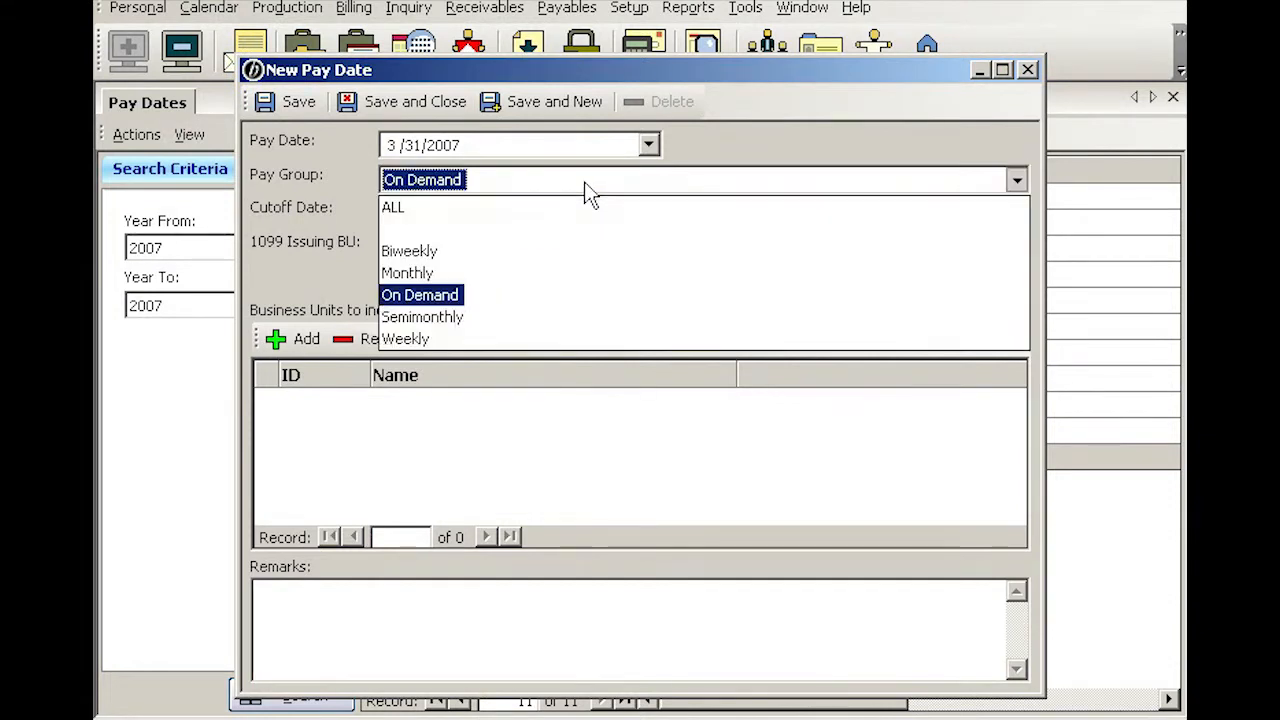
{"action": "left_click", "coordinate": [454, 316]}
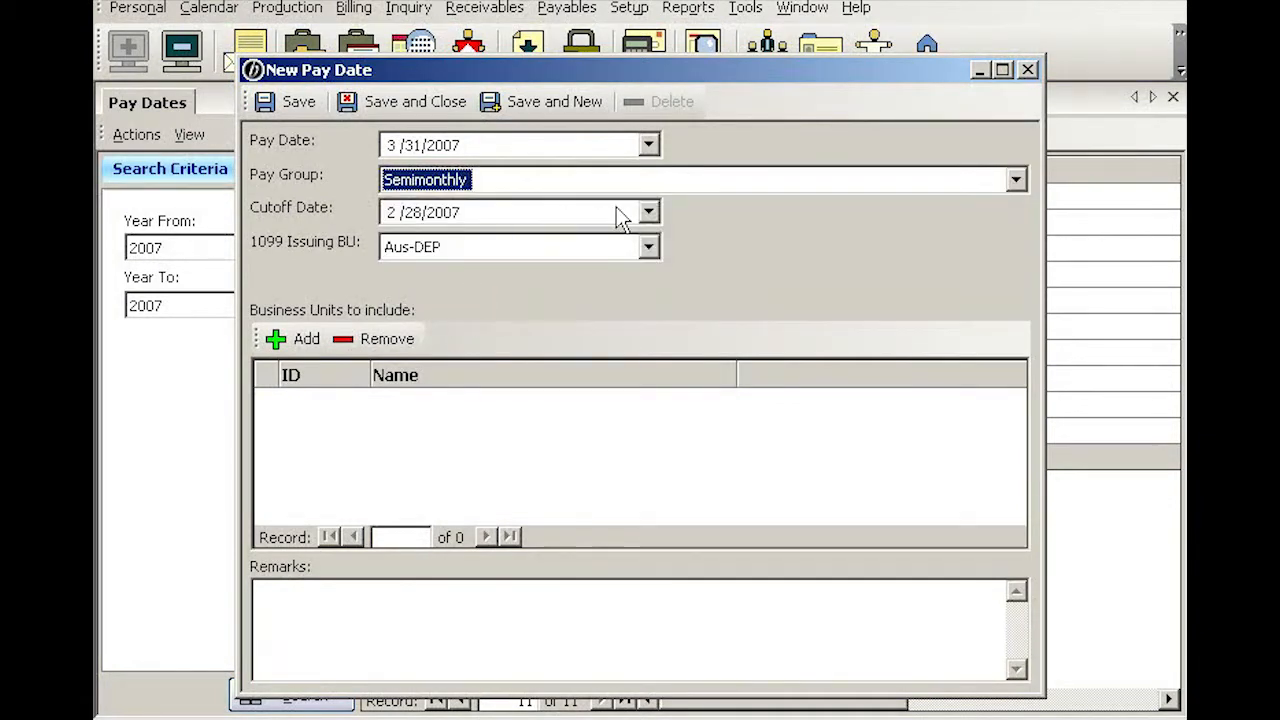
{"action": "left_click", "coordinate": [649, 213]}
{"action": "left_click", "coordinate": [596, 247]}
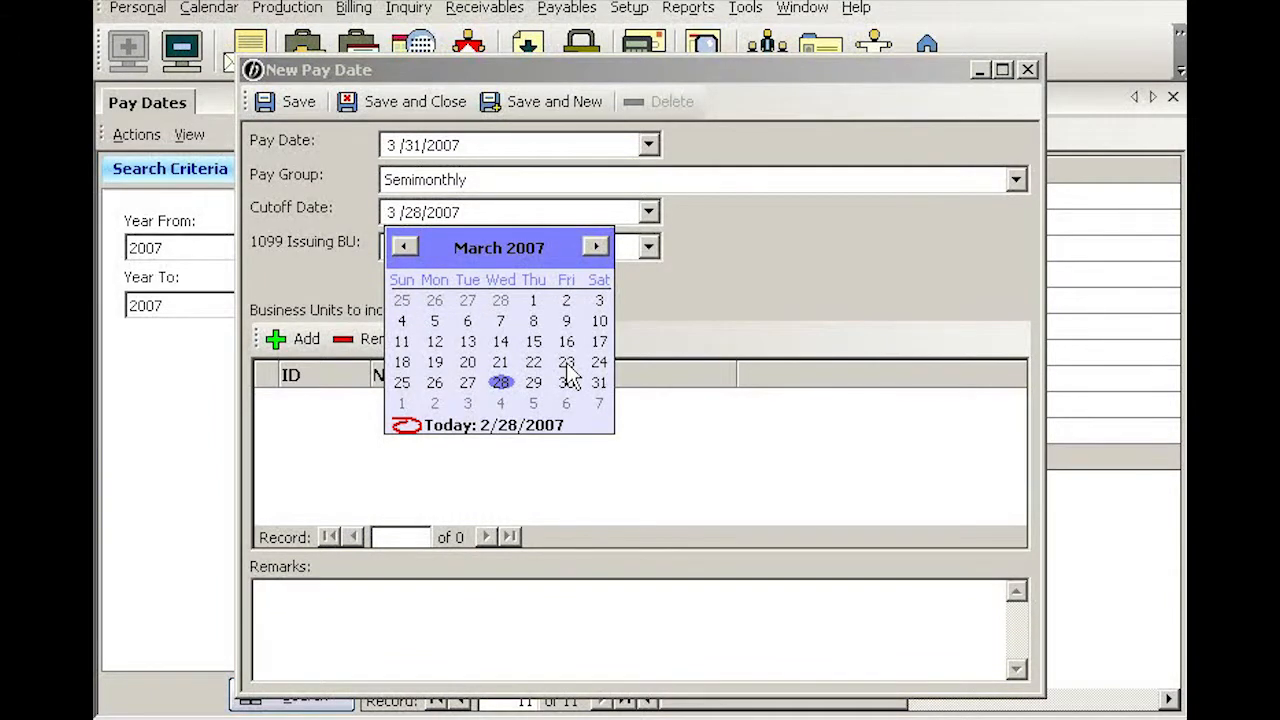
{"action": "left_click", "coordinate": [434, 383]}
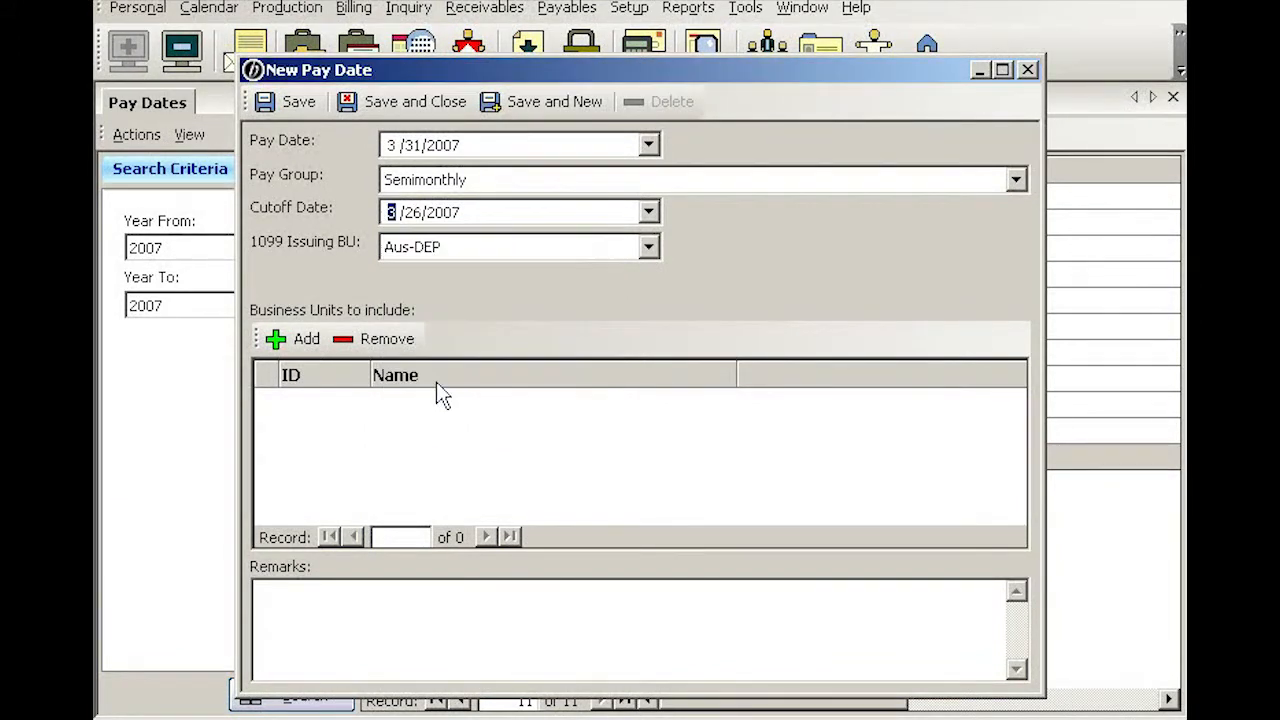
- Set the 1099 issuing BU to Hou-DEP, include all business units, and save the pay date
{"action": "left_click", "coordinate": [650, 250]}
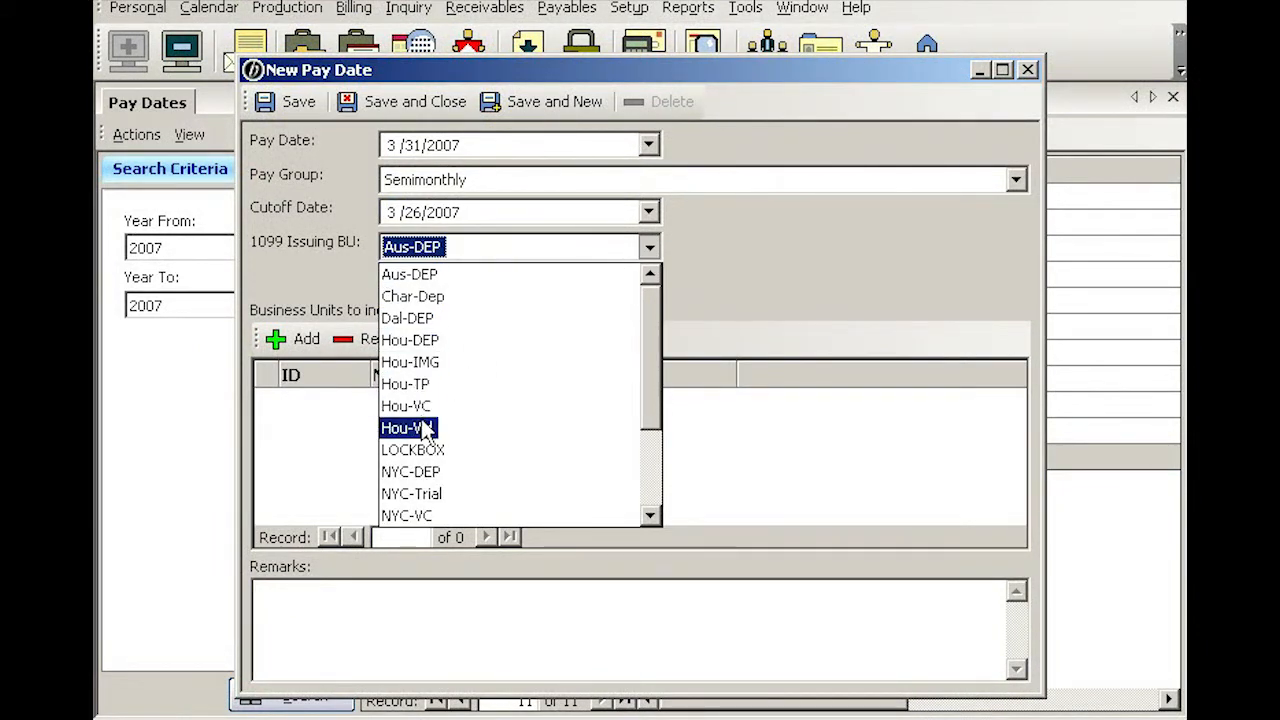
{"action": "left_click", "coordinate": [425, 344]}
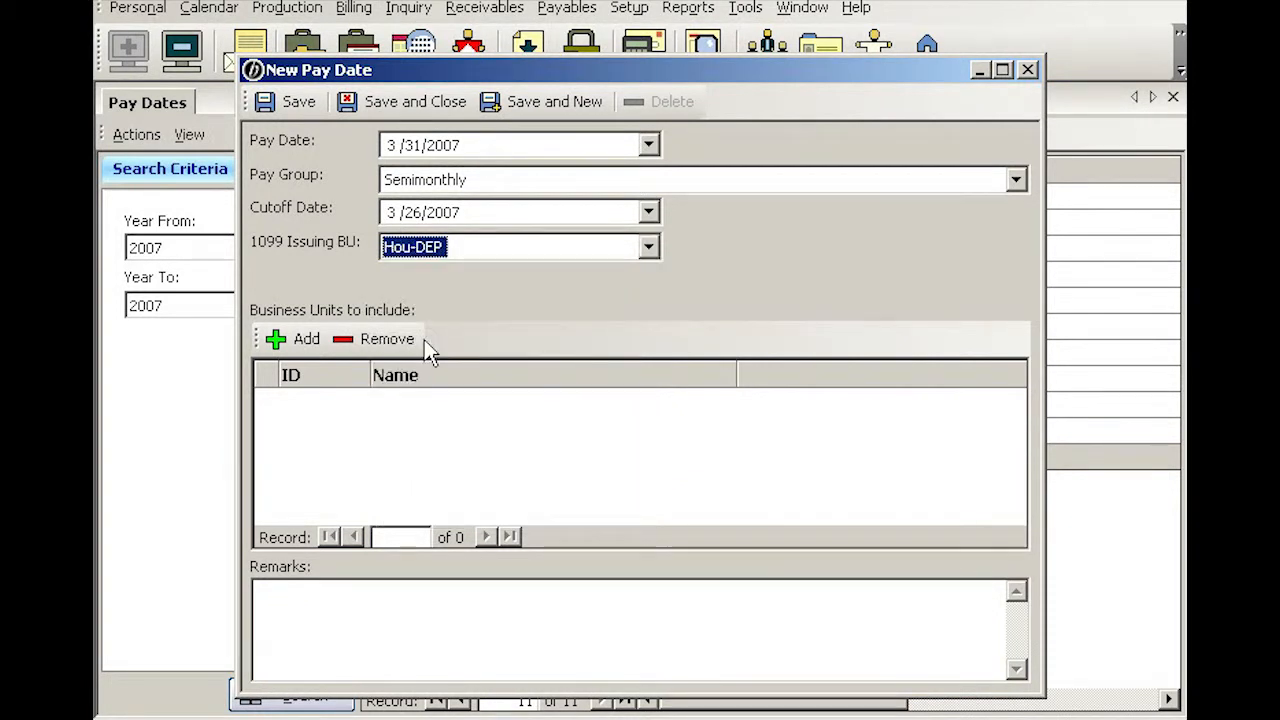
{"action": "left_click", "coordinate": [306, 340]}
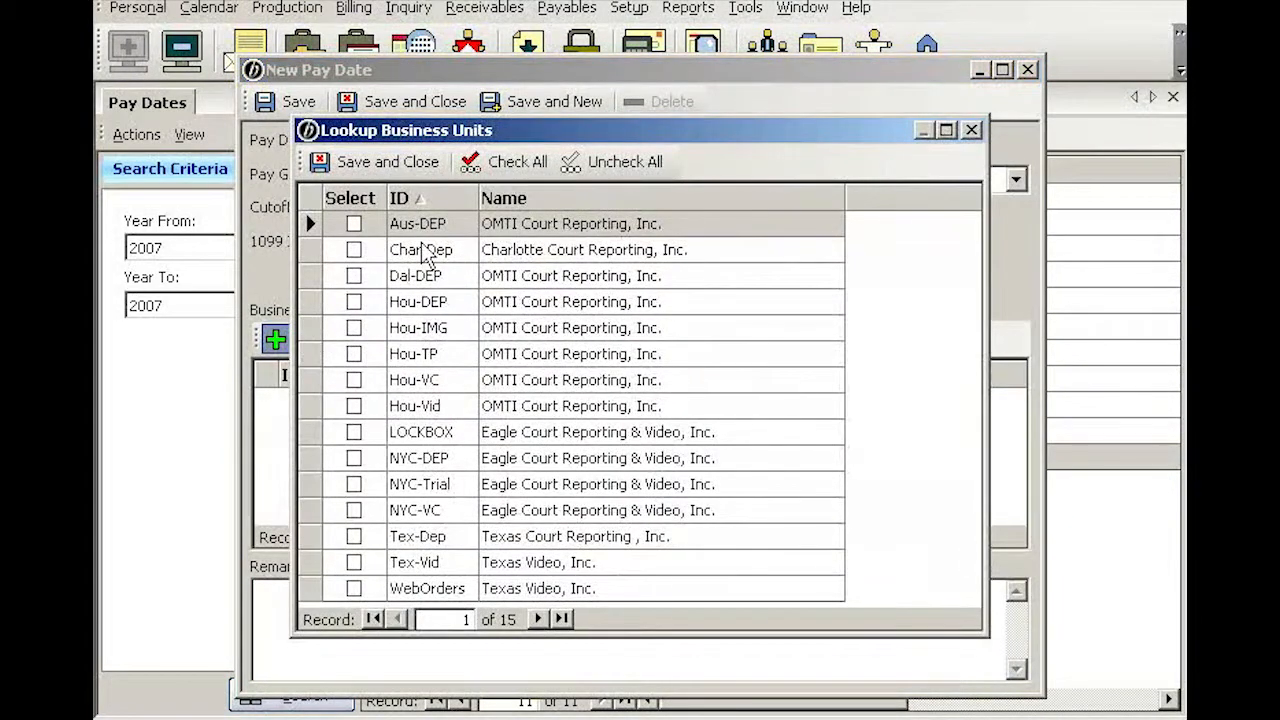
{"action": "left_click", "coordinate": [525, 168]}
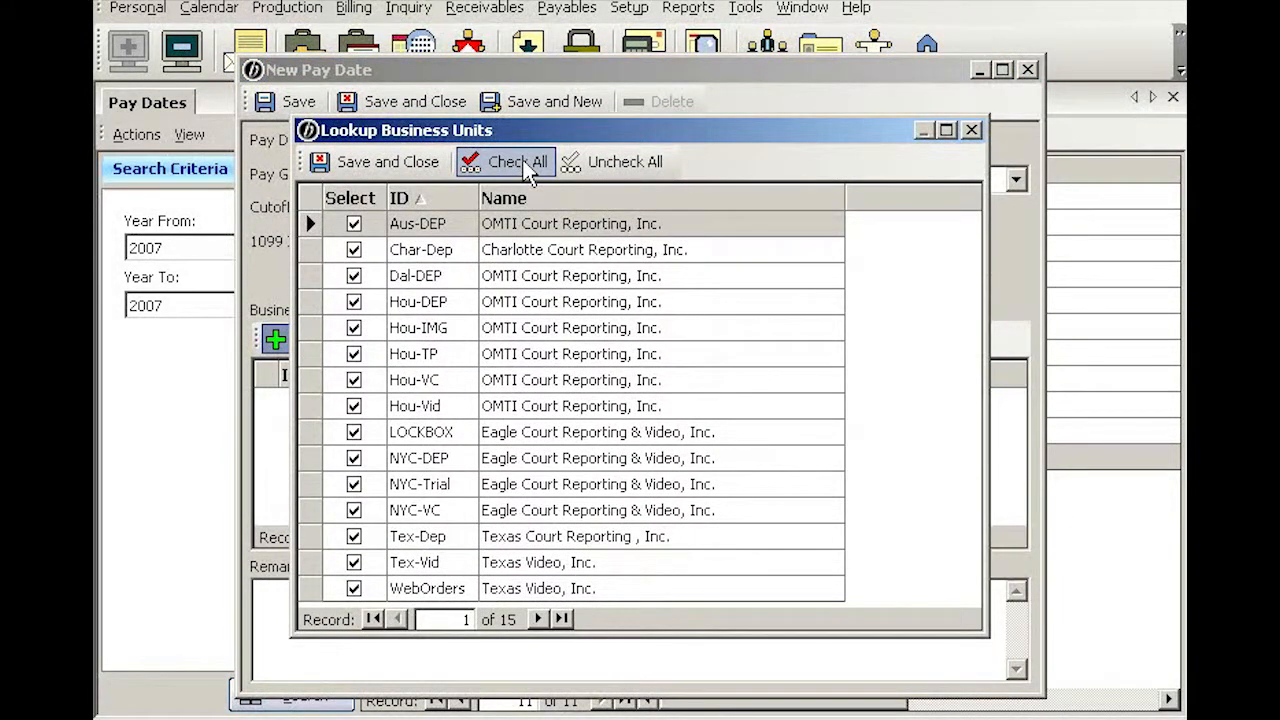
{"action": "left_click", "coordinate": [417, 164]}
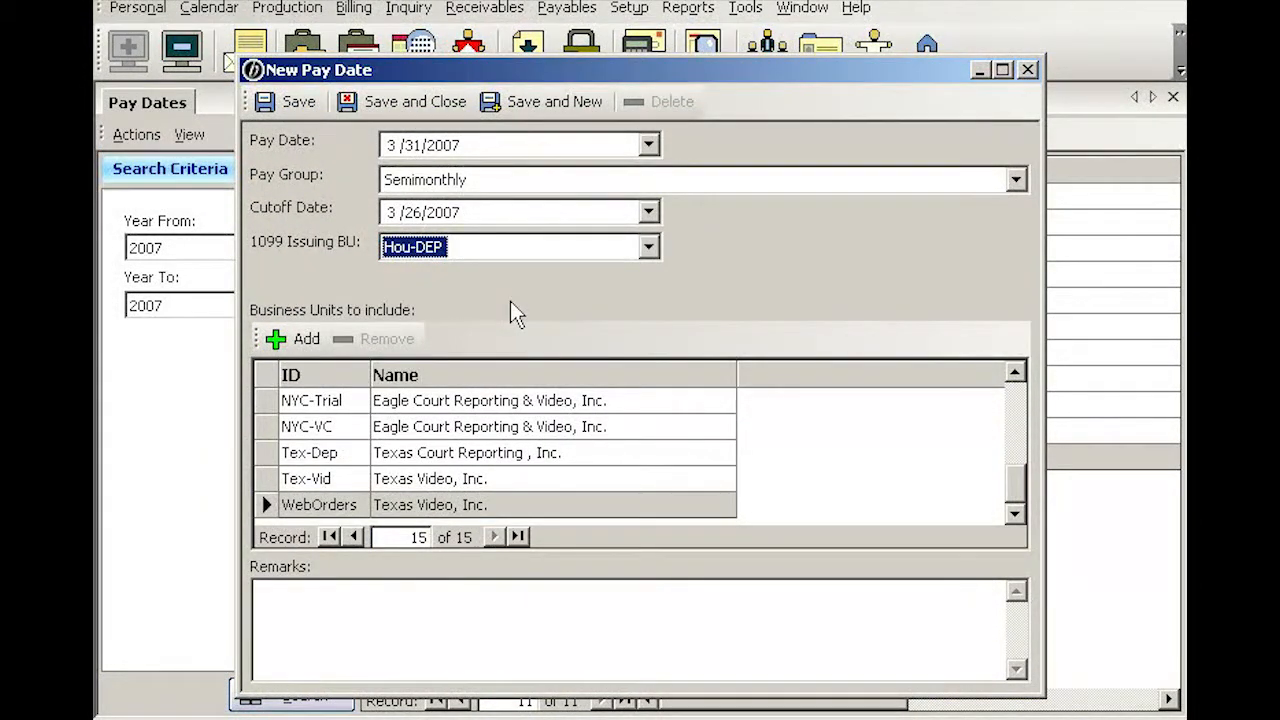
{"action": "left_click", "coordinate": [410, 101]}
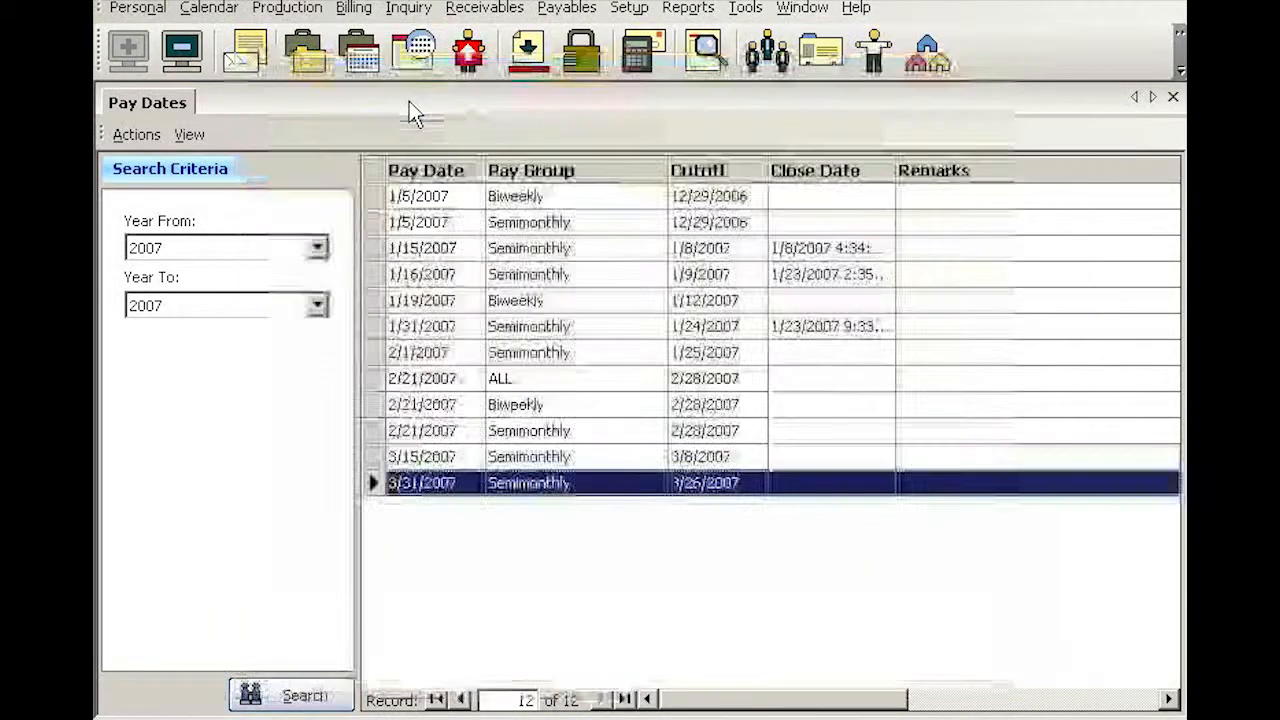